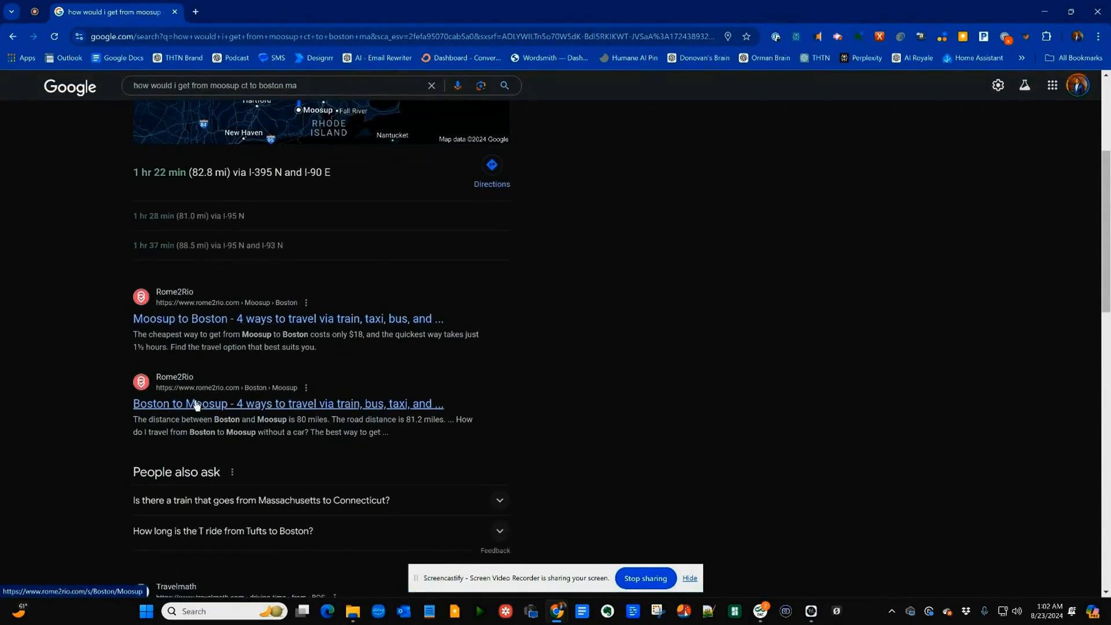
Step: Run the query "how would i get from moosup ct to boston ma" through the browser's default Perplexity.ai search
scroll(196, 404, "down", 10)
scroll(231, 314, "up", 12)
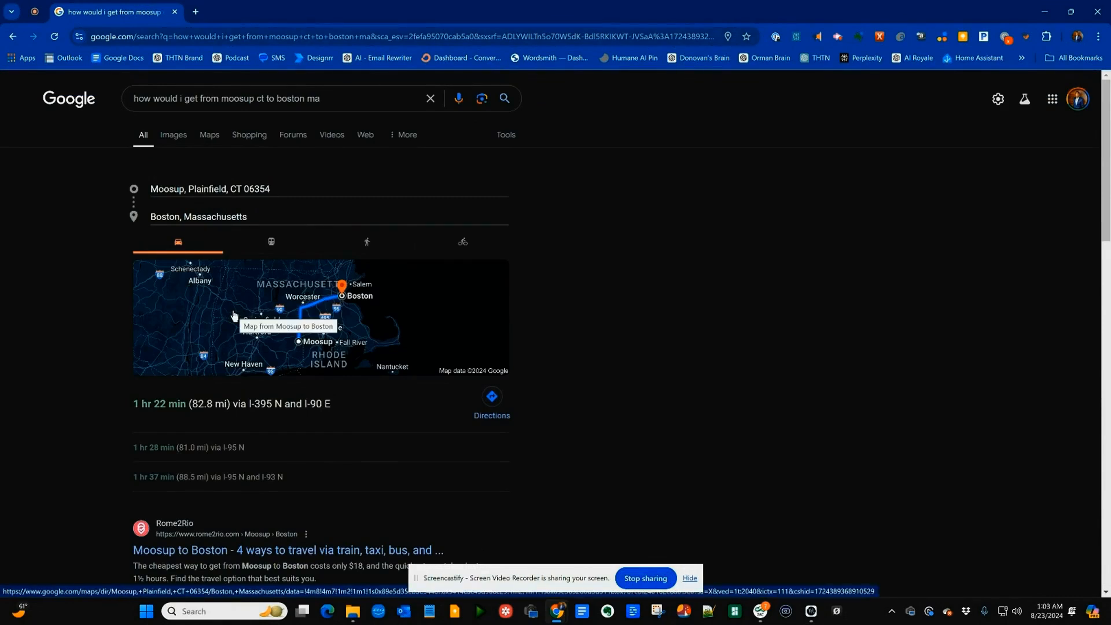
left_click(229, 38)
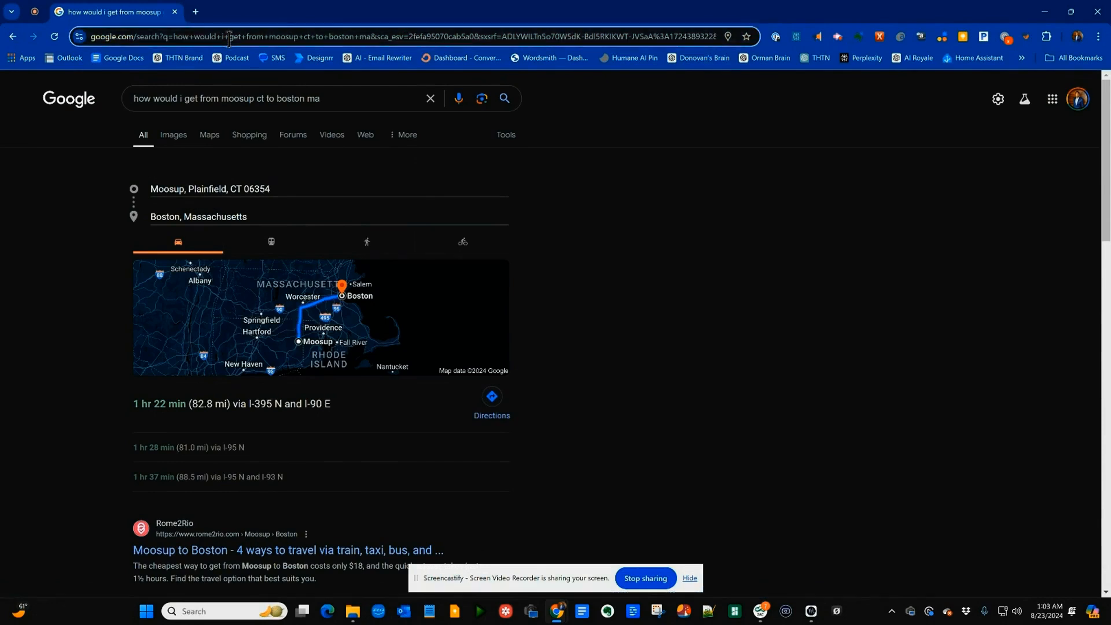
key("BackSpace")
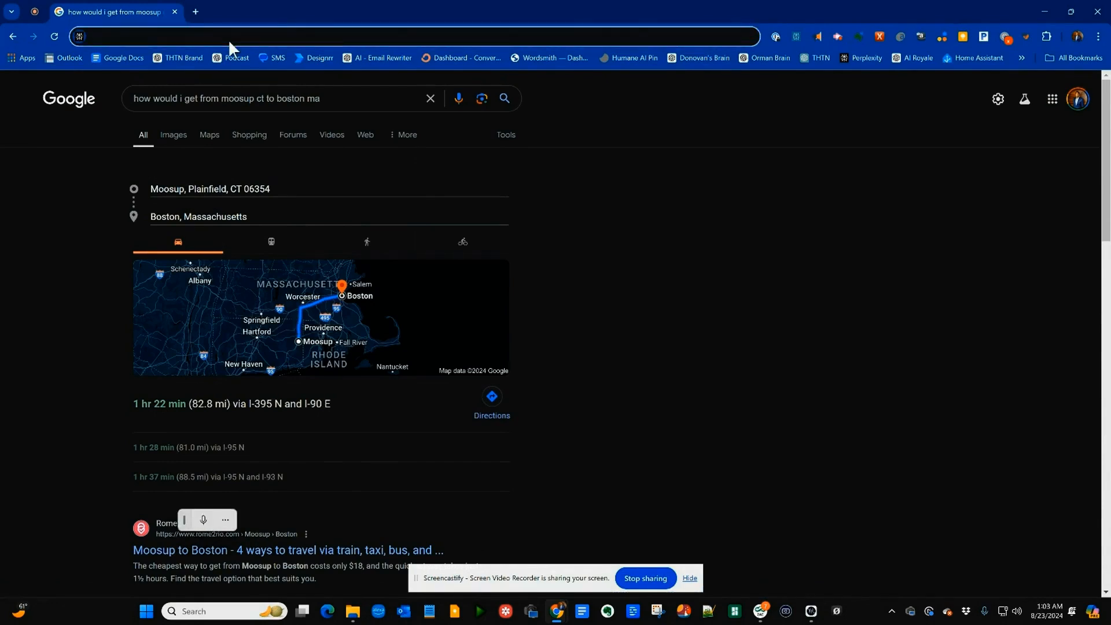
type("how would i get from moosup ct to boston ma")
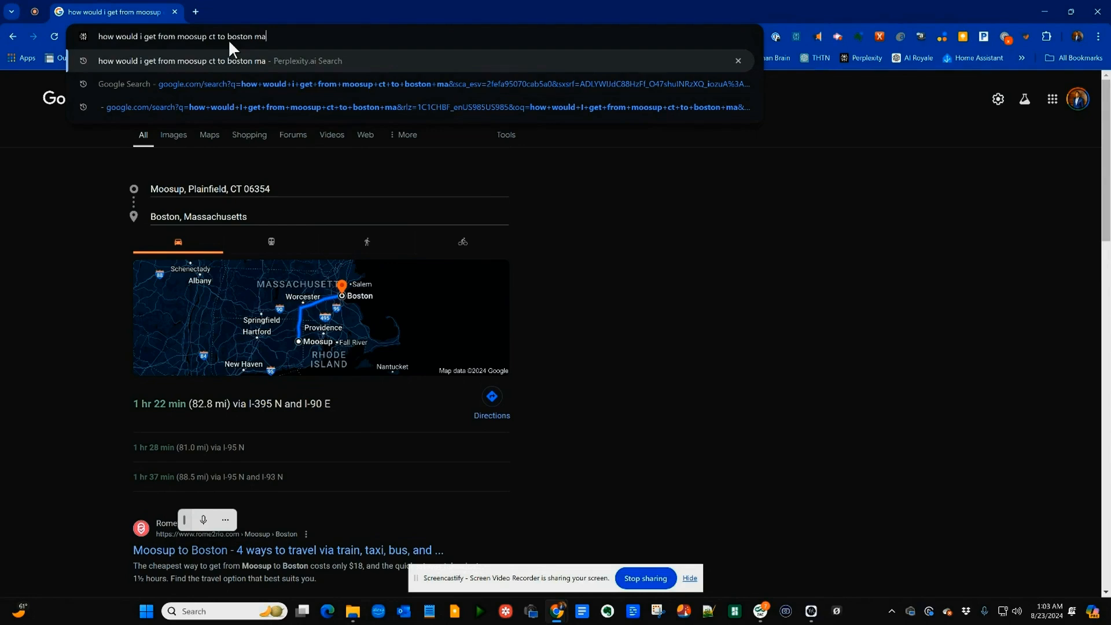
key("Return")
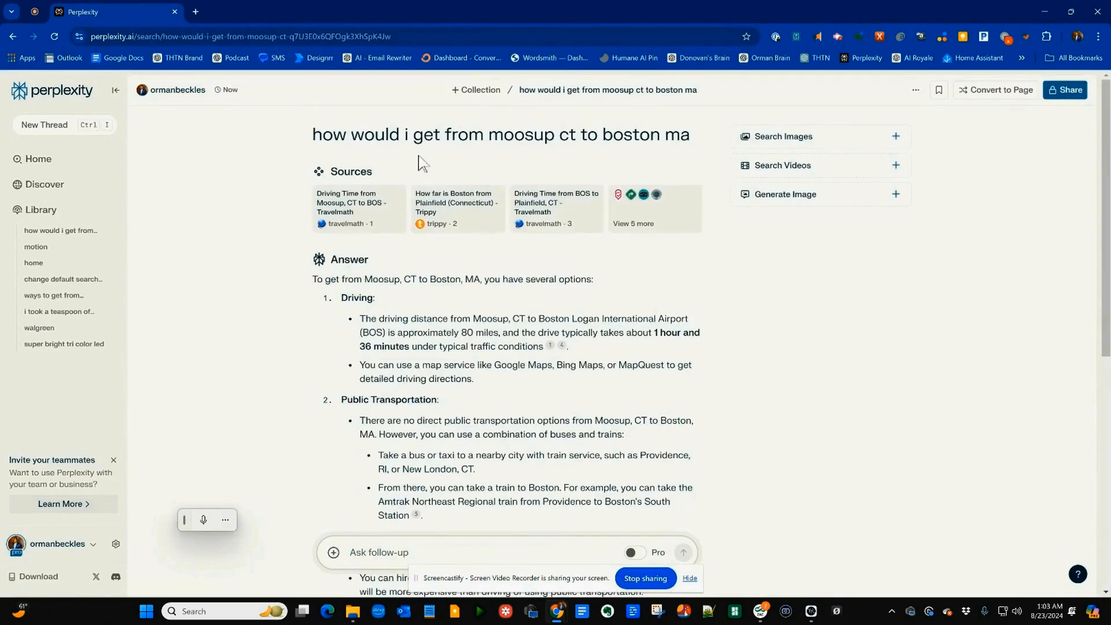
Step: Review the travel options in the answer and enable Pro mode for follow-up questions
mouse_move(429, 234)
scroll(407, 238, "down", 2)
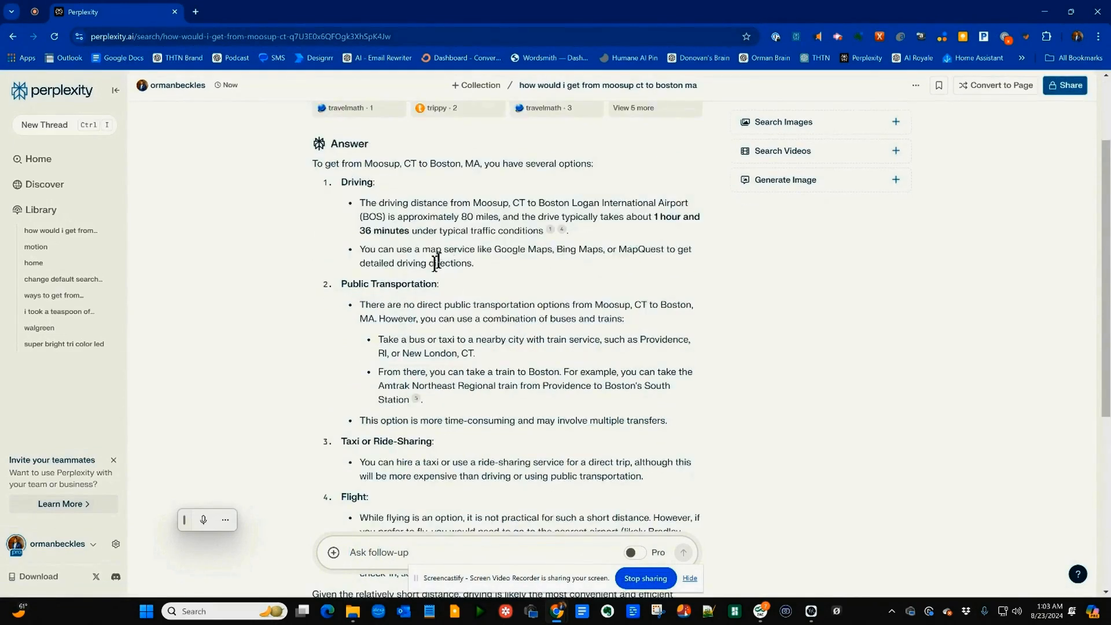
scroll(409, 281, "down", 3)
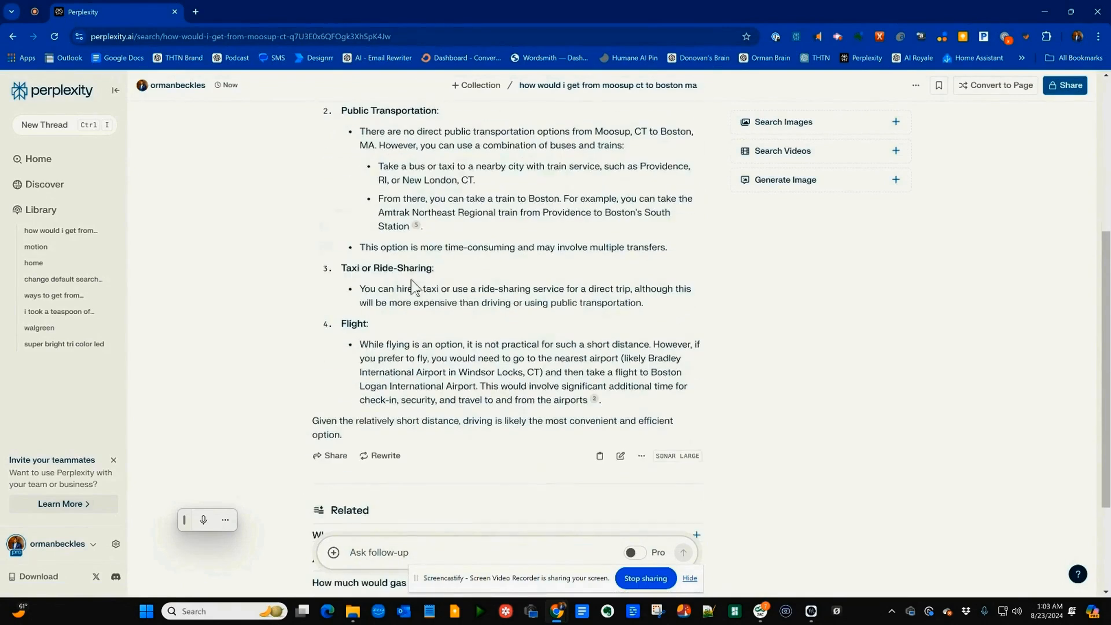
scroll(440, 359, "up", 4)
left_click(635, 553)
Step: Ask the follow-up question "how much is a uber from moosup to plainfield"
scroll(481, 552, "down", 3)
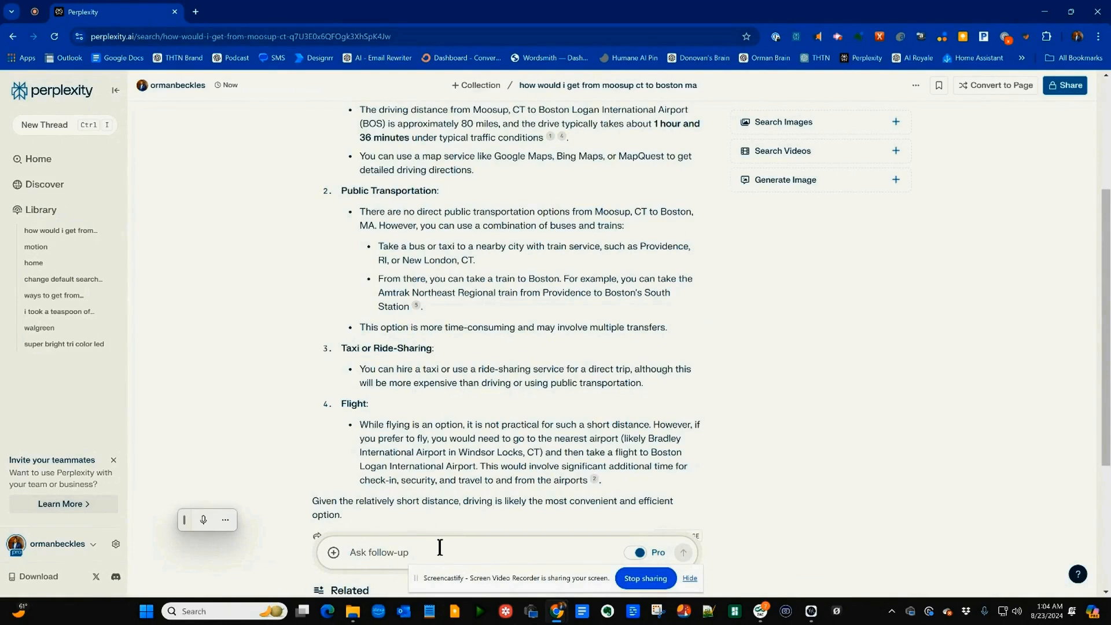
type("how much is a ")
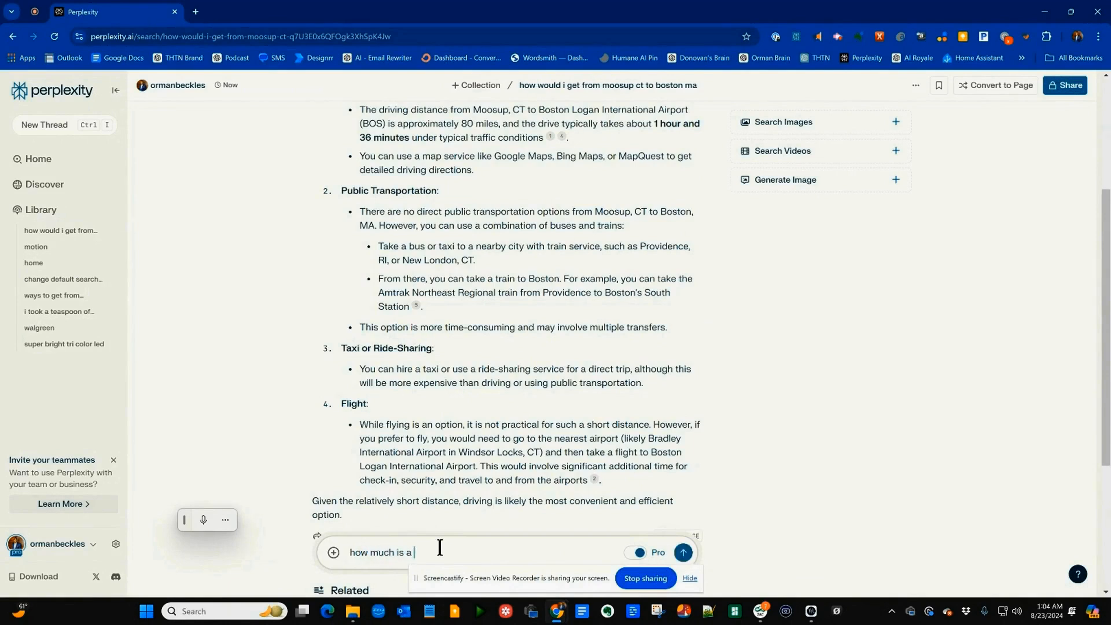
type("uber from plainfield to")
key("BackSpace")
key("BackSpace")
key("BackSpace")
key("BackSpace")
key("BackSpace")
key("BackSpace")
key("BackSpace")
key("BackSpace")
key("BackSpace")
key("BackSpace")
key("BackSpace")
key("BackSpace")
key("BackSpace")
type("moosup to plainfield")
key("Return")
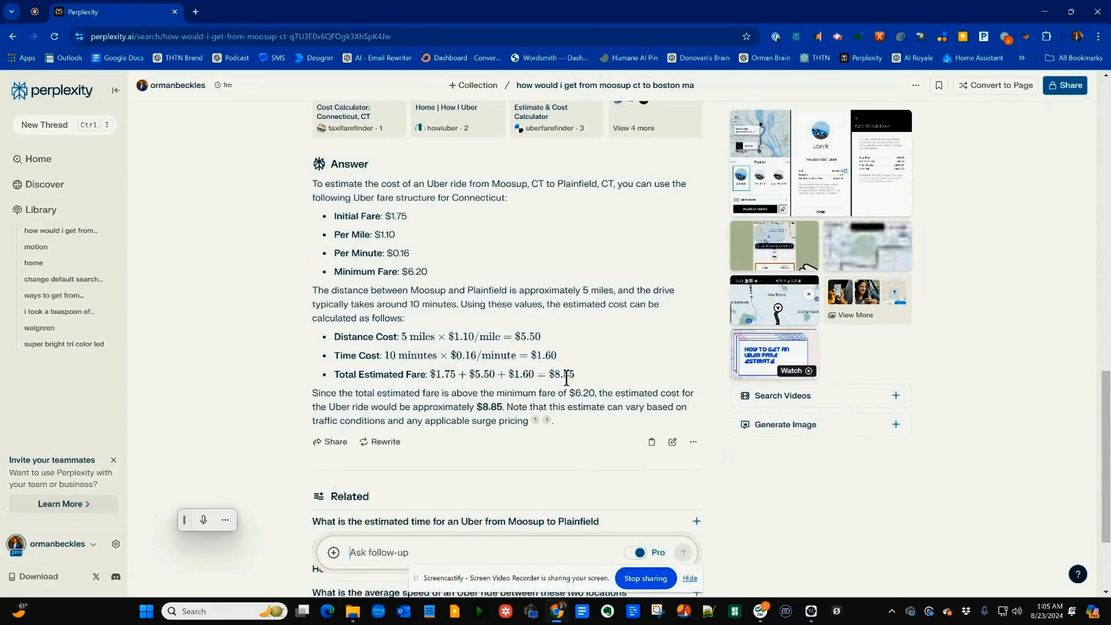
Step: Ask the follow-up question "which bus lines can we use"
scroll(567, 377, "down", 2)
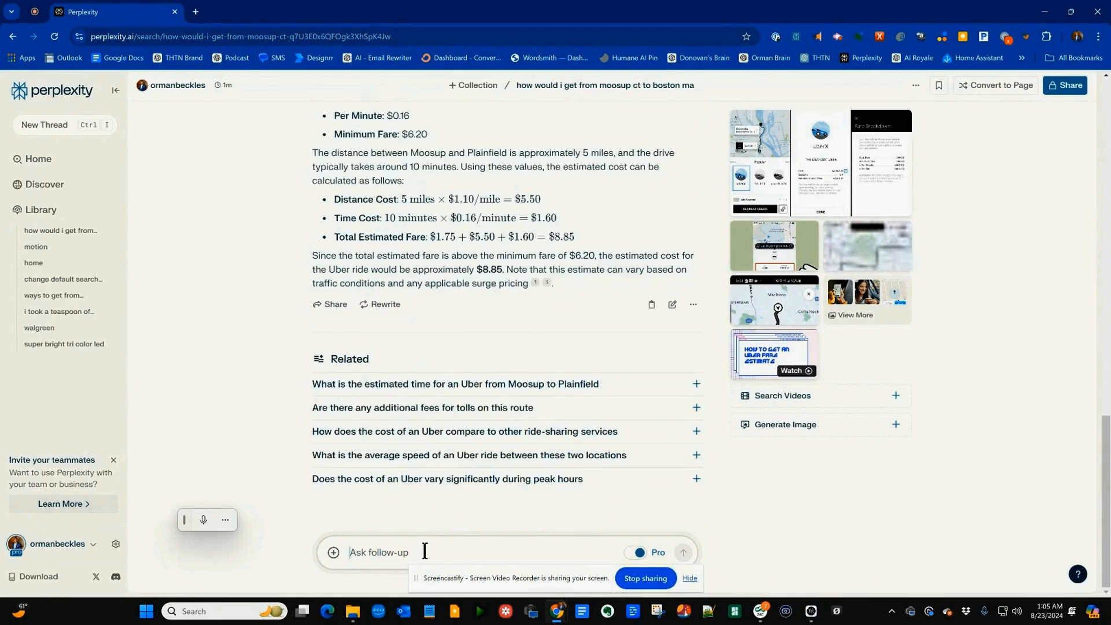
type("which bus lines can we use")
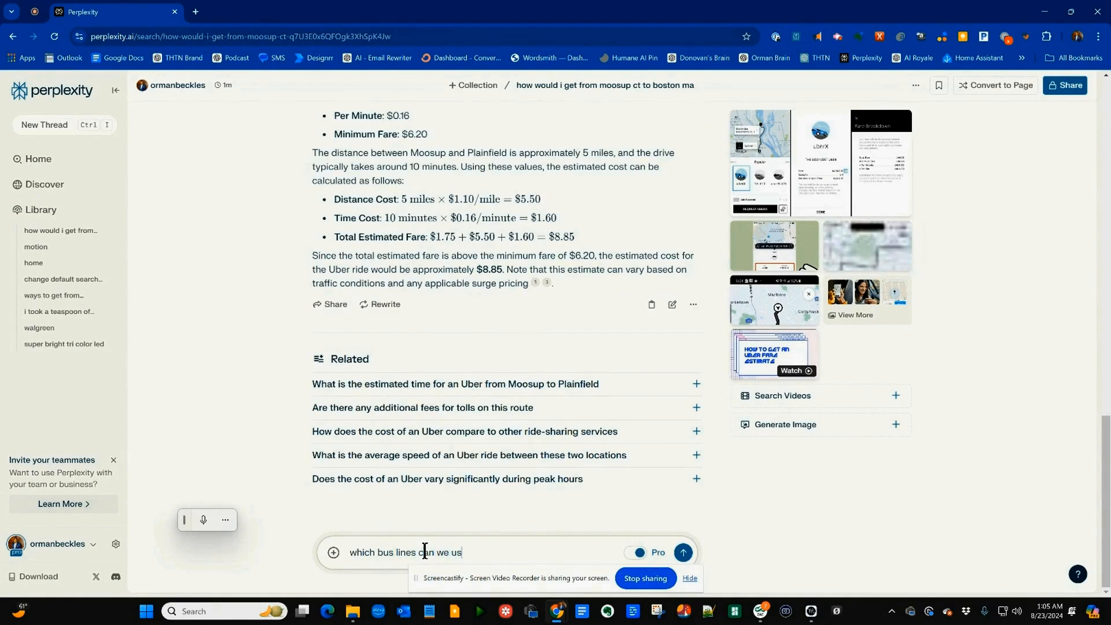
key("Return")
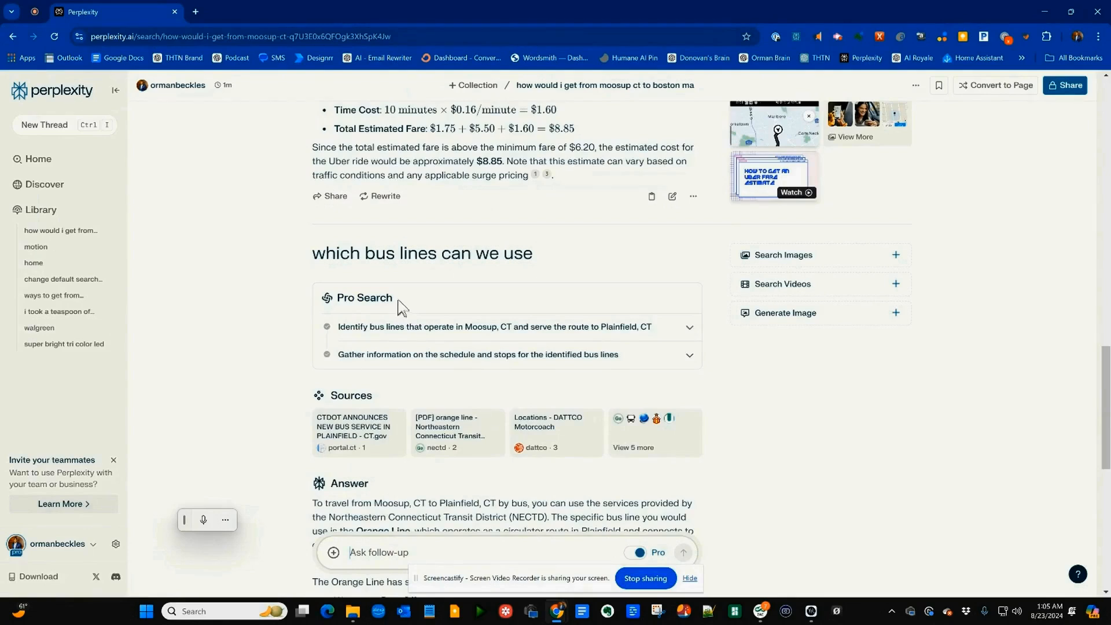
Step: Read the bus line answer and ask the follow-up "which buses go from moosup to boston"
scroll(422, 280, "down", 4)
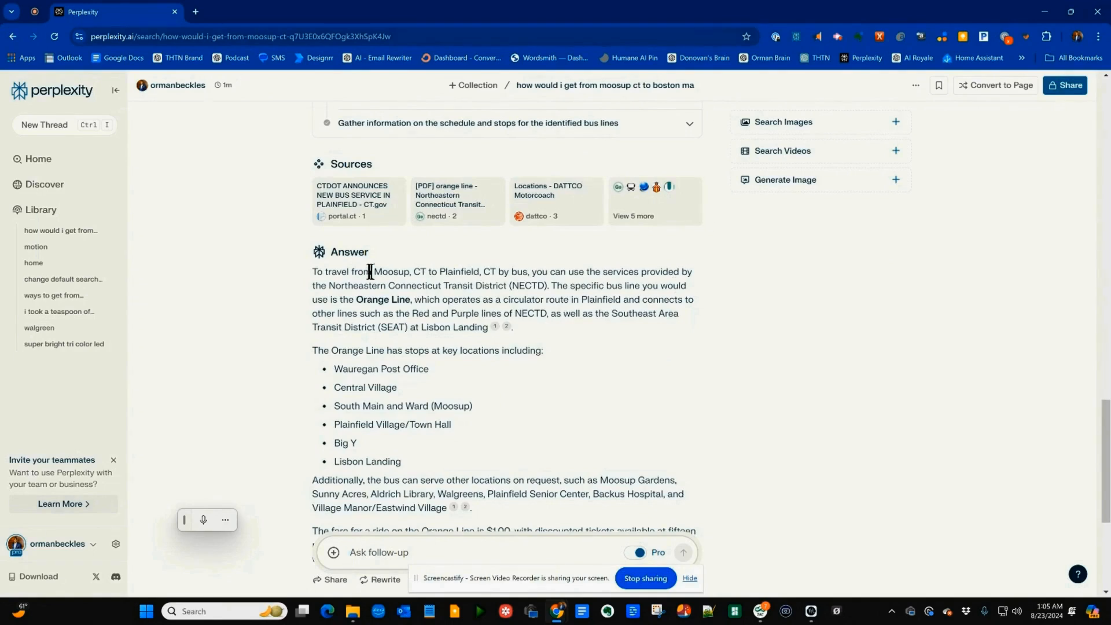
scroll(473, 293, "down", 2)
scroll(441, 290, "down", 2)
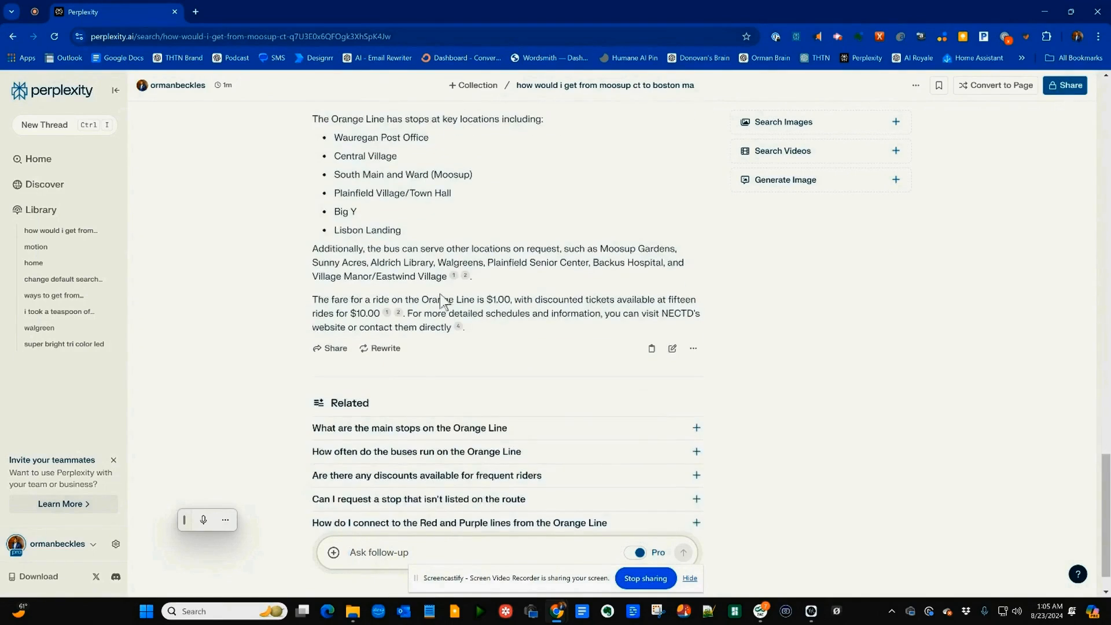
scroll(441, 290, "up", 3)
type("whic")
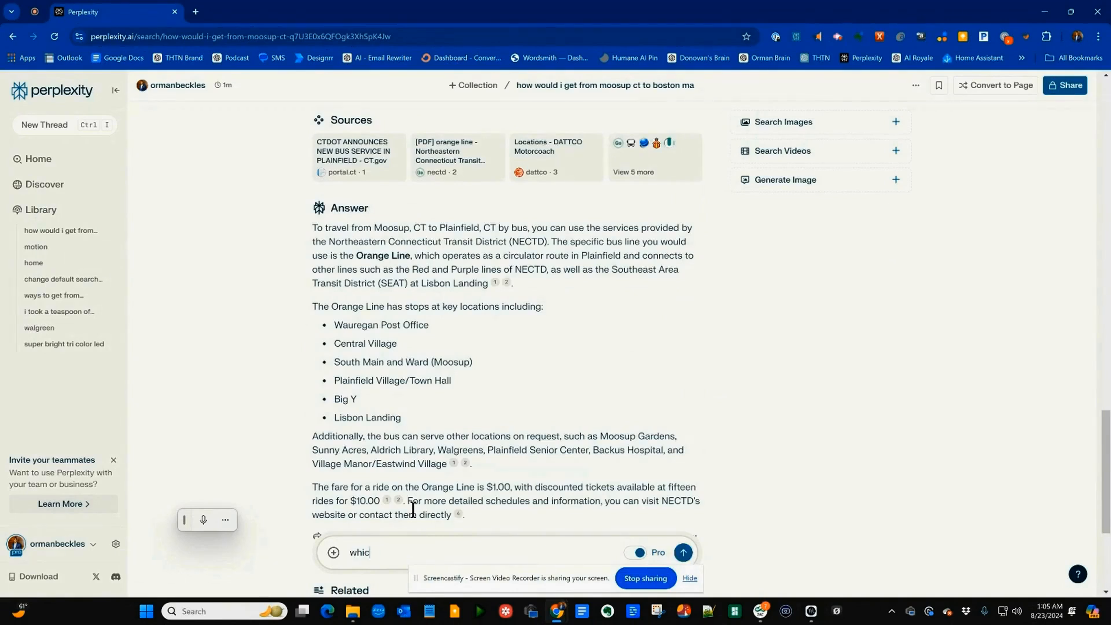
type("h buses got")
key("BackSpace")
type("from  moosup to boston")
key("Return")
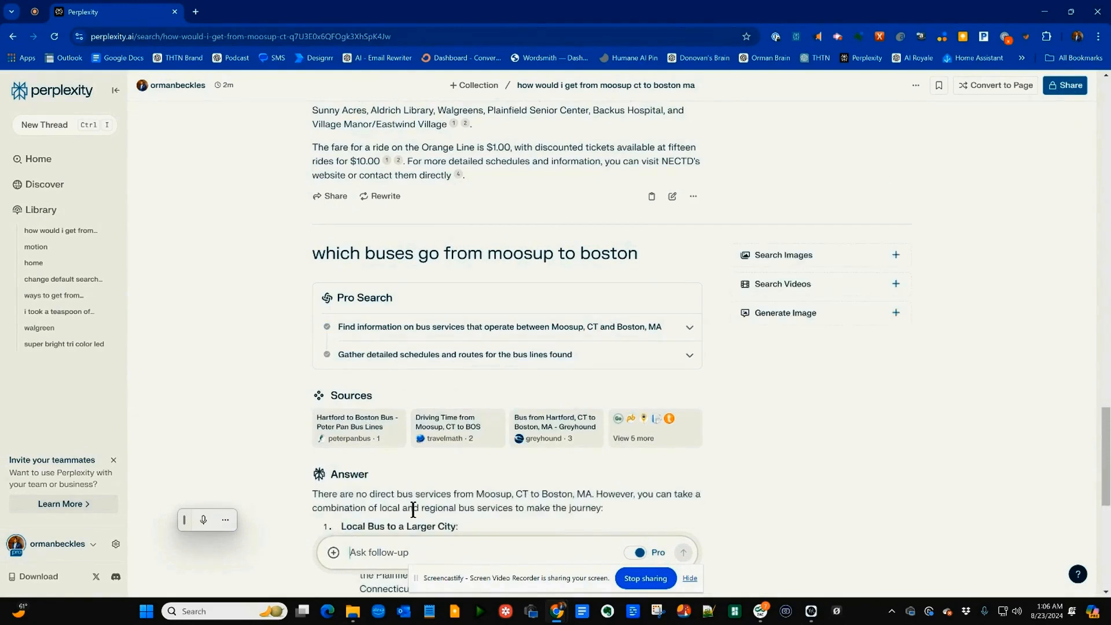
Step: Read the Moosup to Boston bus answer and ask the follow-up "how much is a ticket"
scroll(423, 495, "down", 4)
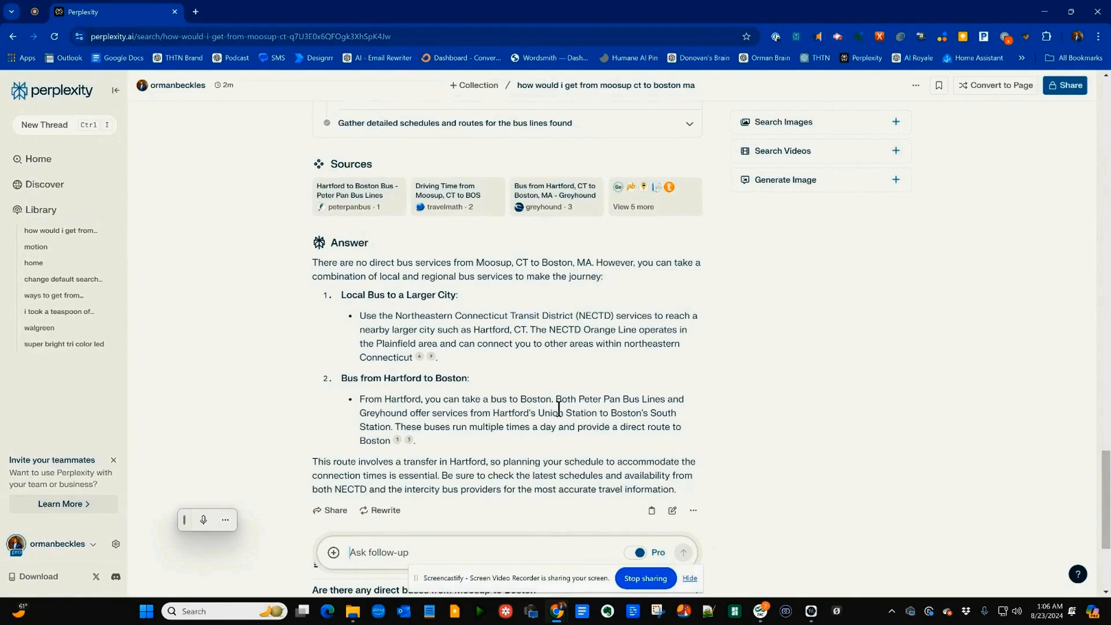
scroll(558, 408, "down", 4)
type("how much is")
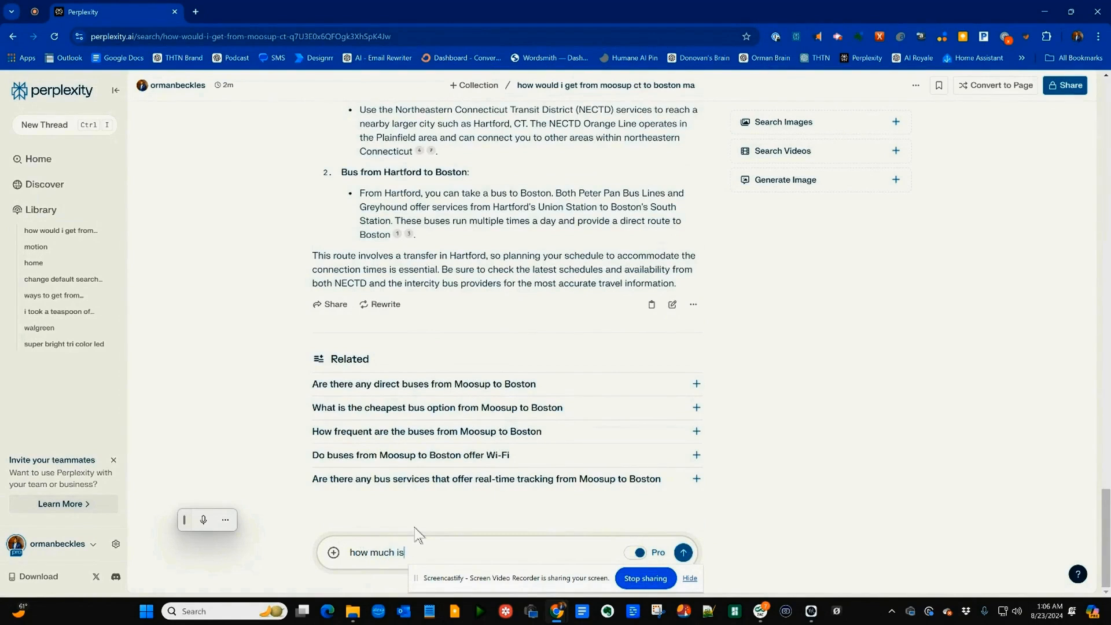
type("a ticket")
key("Return")
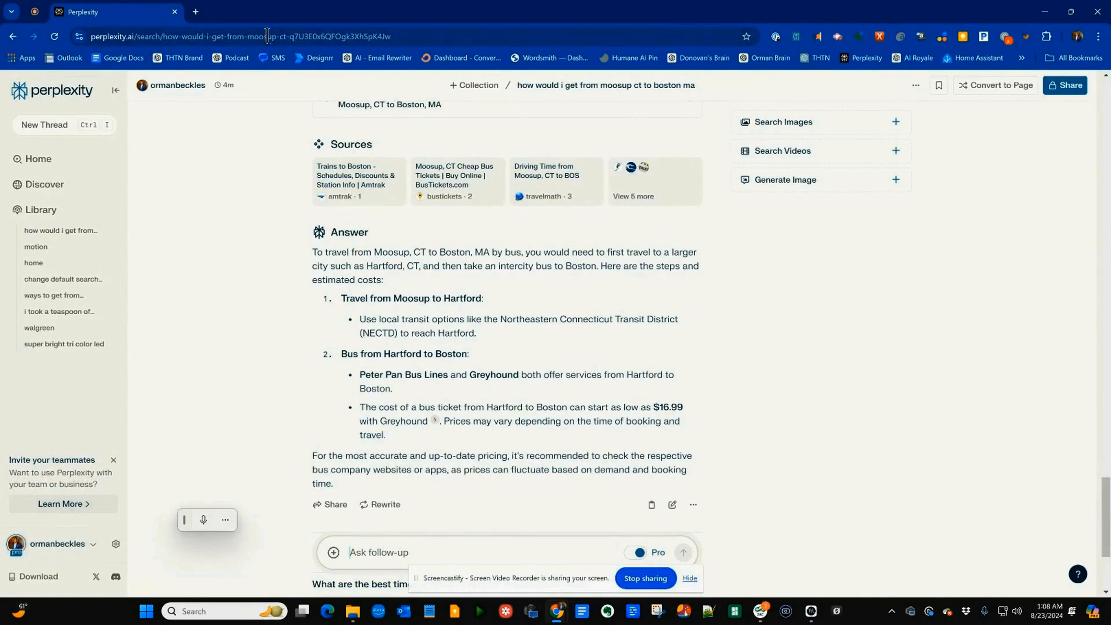
Step: Enter perplexity.ai as the web address to visit in the current tab
left_click(194, 36)
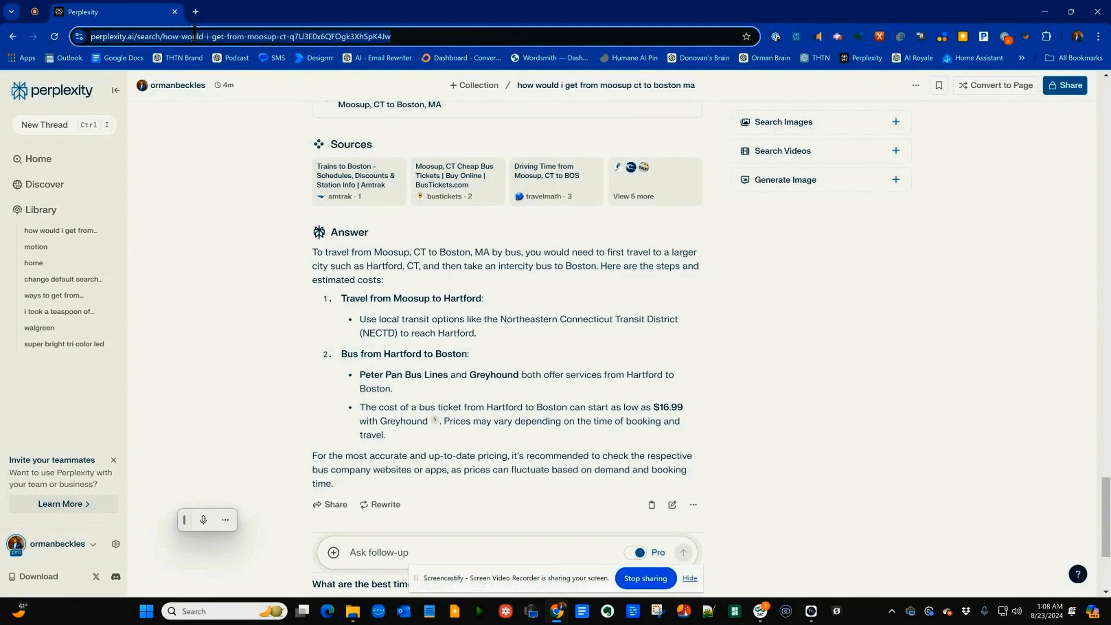
type("perpl")
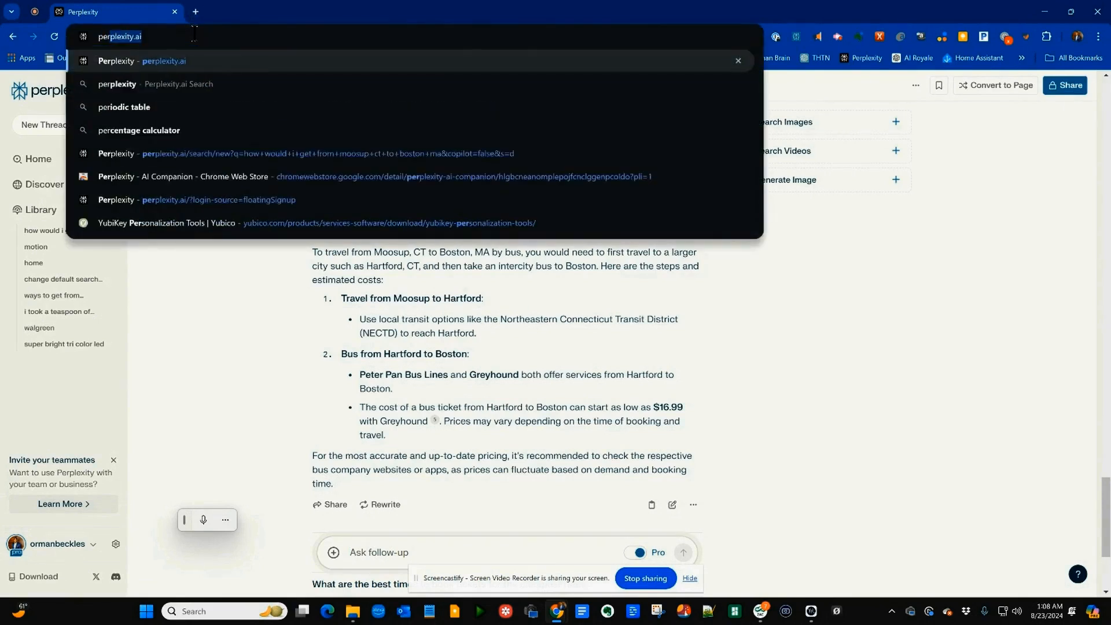
type("exity.a")
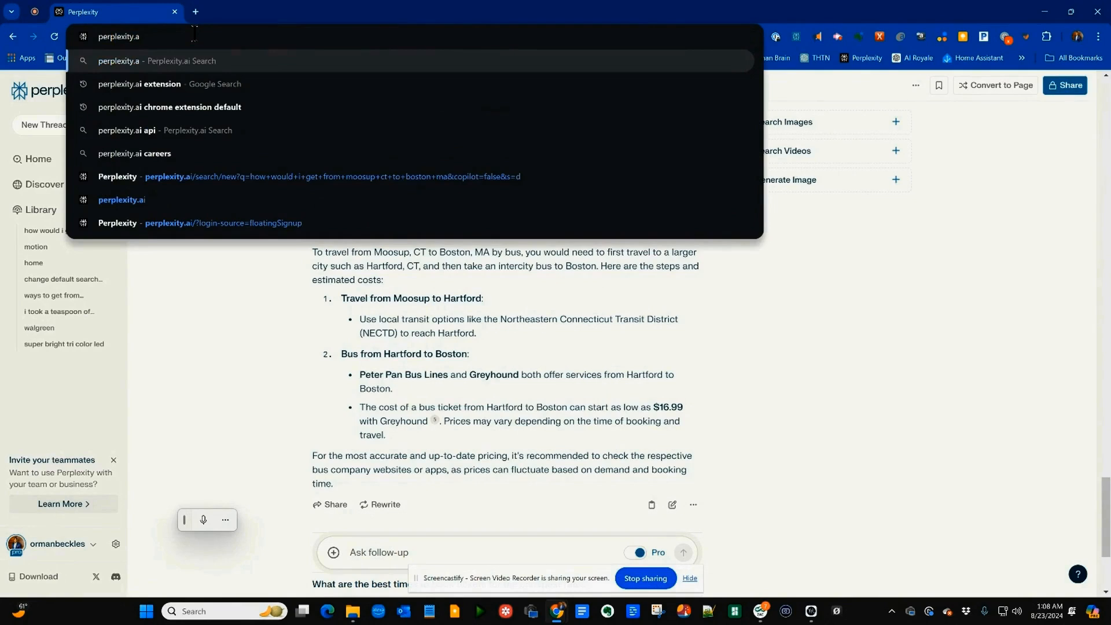
type("i")
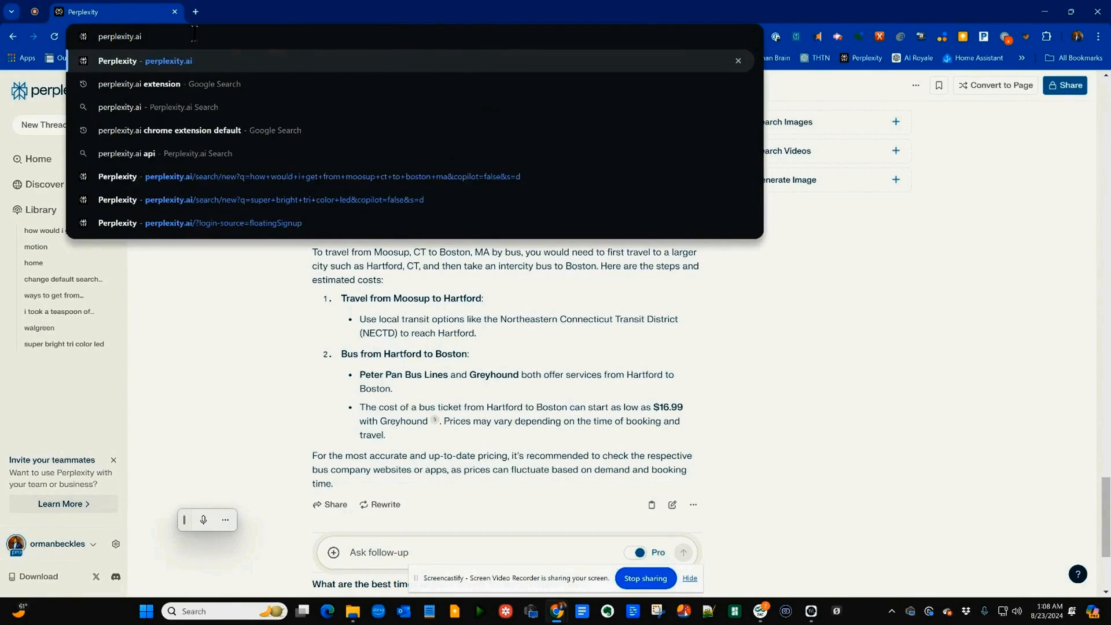